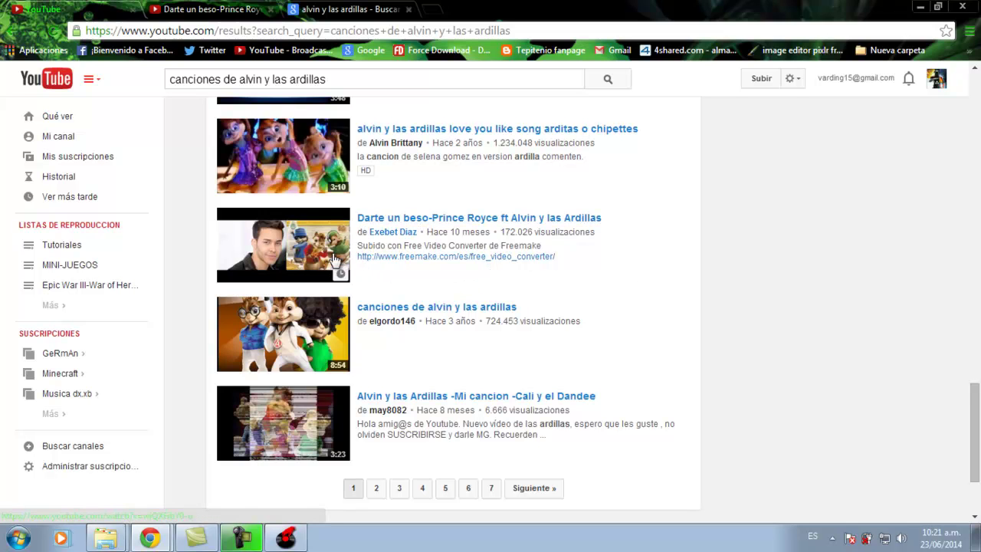
Play the YouTube video "Darte un beso-Prince Royce ft Alvin y las Ardillas" and skip ahead in it.
left_click(207, 8)
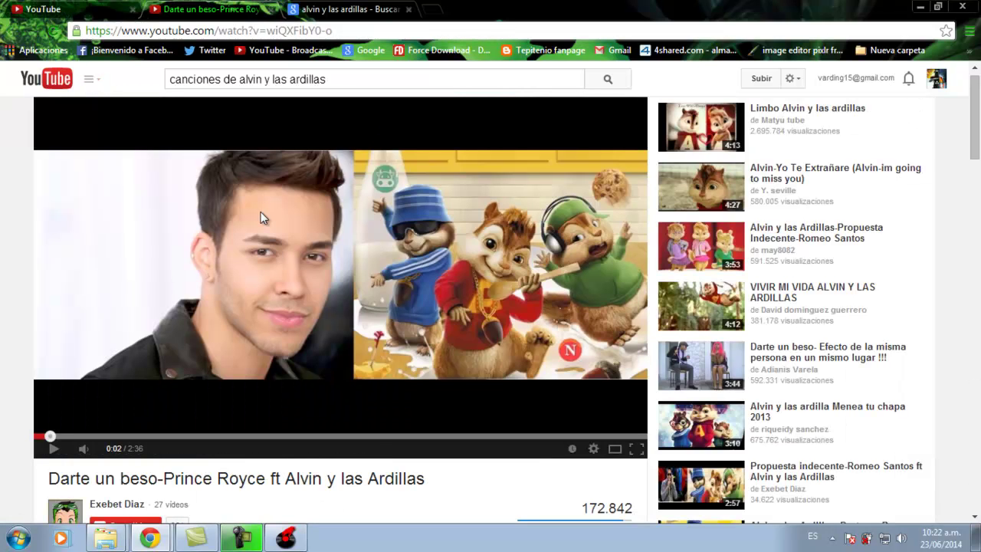
left_click(322, 327)
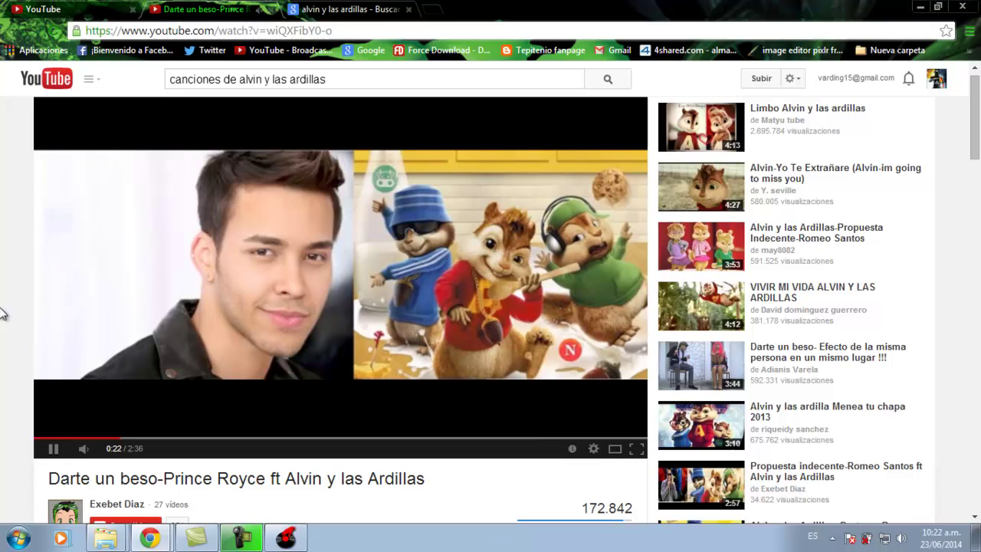
left_click(167, 437)
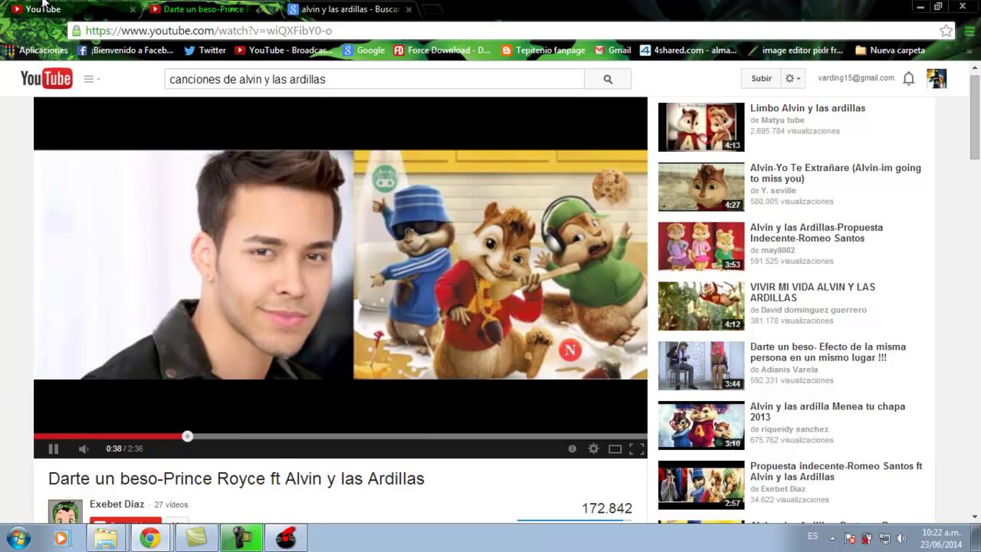
Review the YouTube results for Alvin y las Ardillas songs and the Google image of the characters, pausing the playing video.
left_click(43, 7)
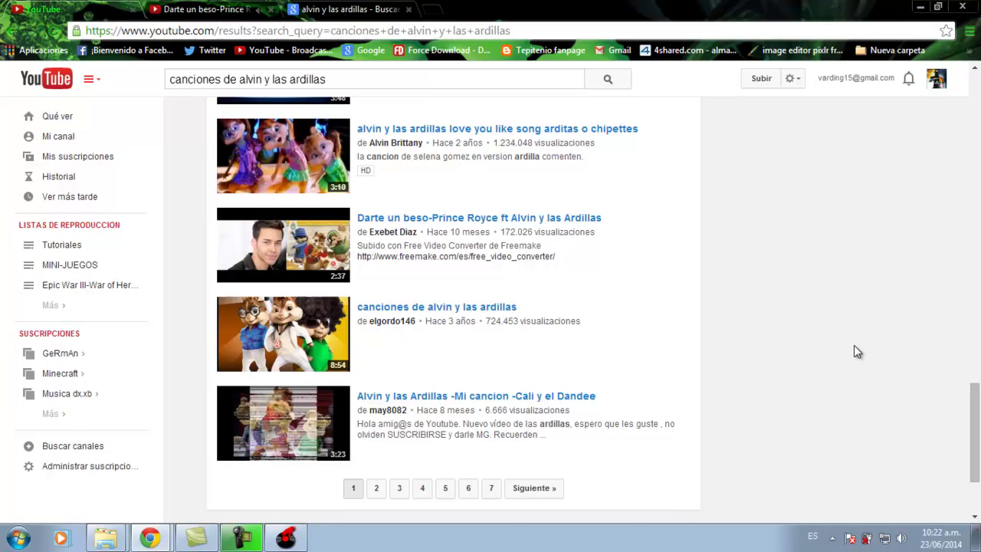
left_click(967, 338)
left_click_drag(967, 338, 937, 168)
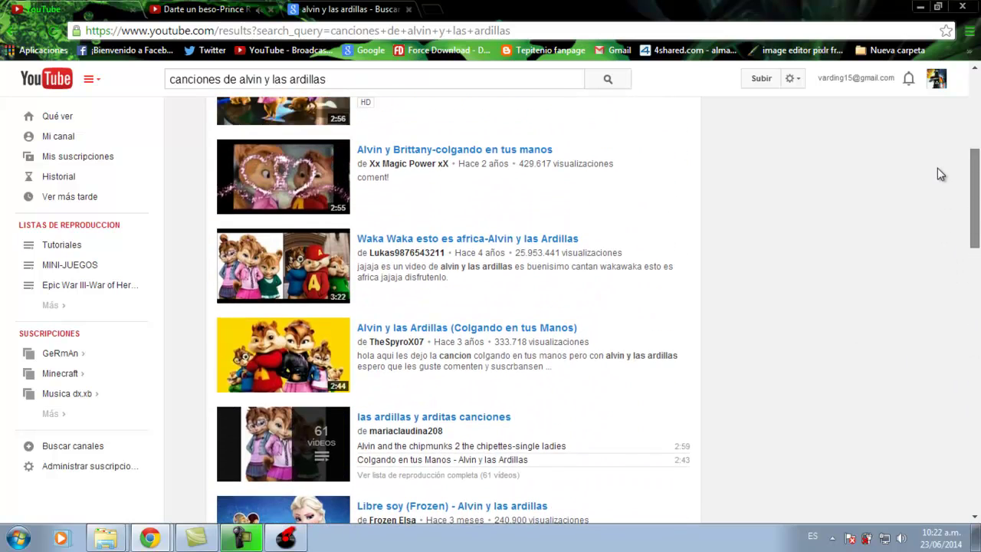
left_click(340, 11)
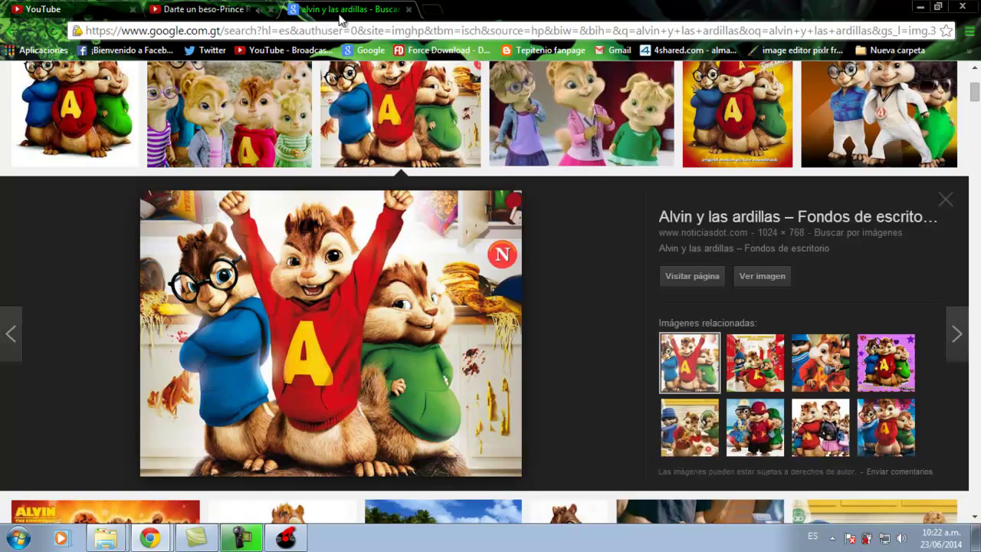
left_click(256, 8)
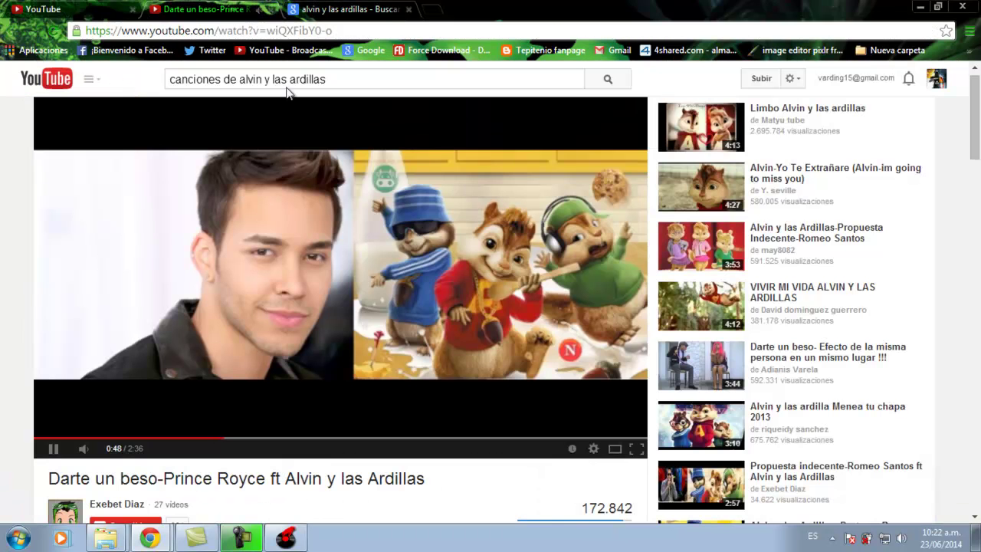
left_click(324, 281)
left_click(318, 6)
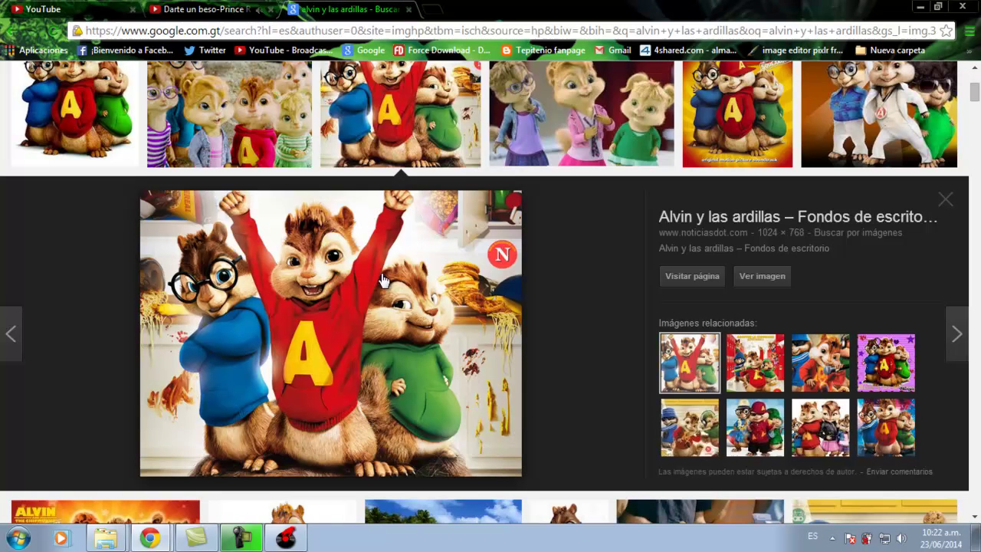
Switch to Virtual DJ and play PSY's Gentleman M V on the left deck, with gain at -4.5 dB and the lows reduced.
key("alt+Tab")
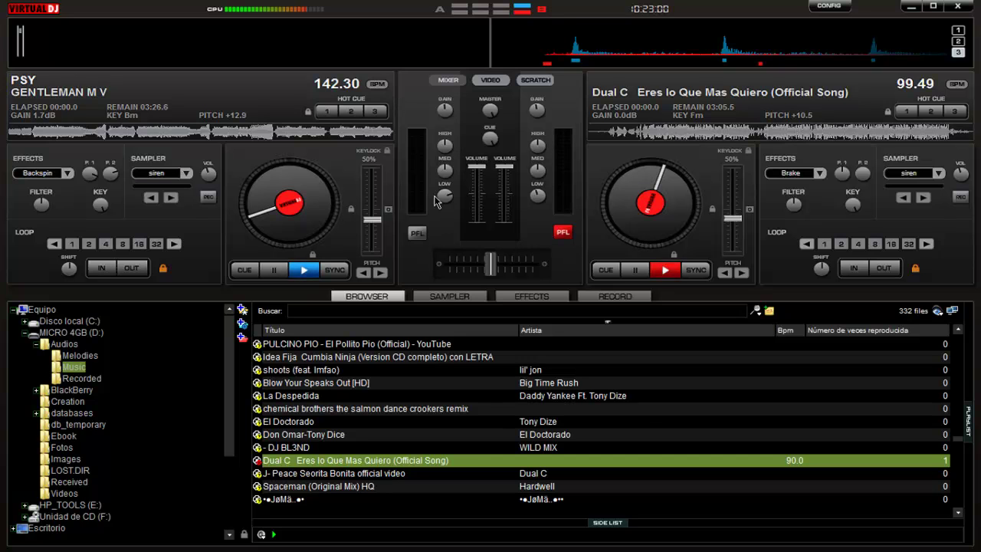
left_click(30, 132)
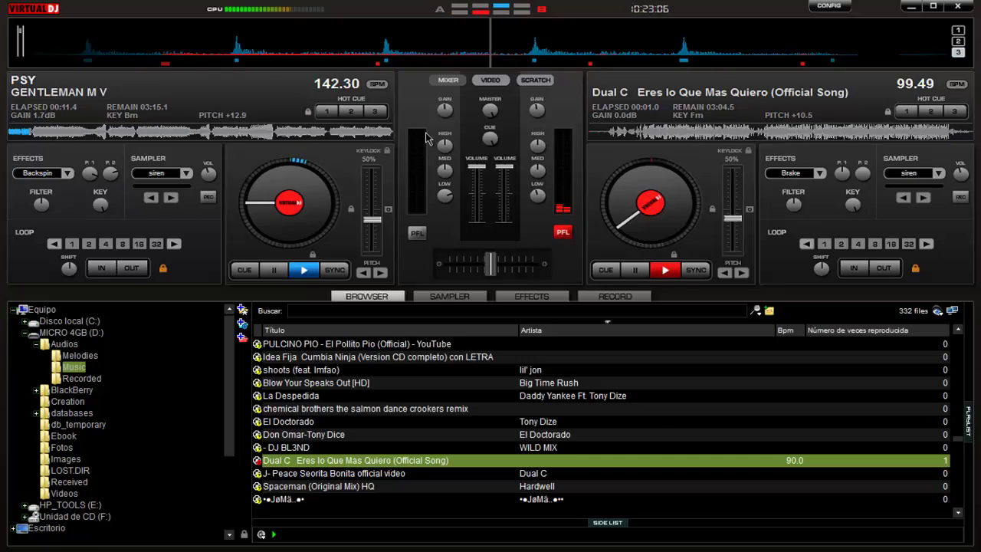
key("space")
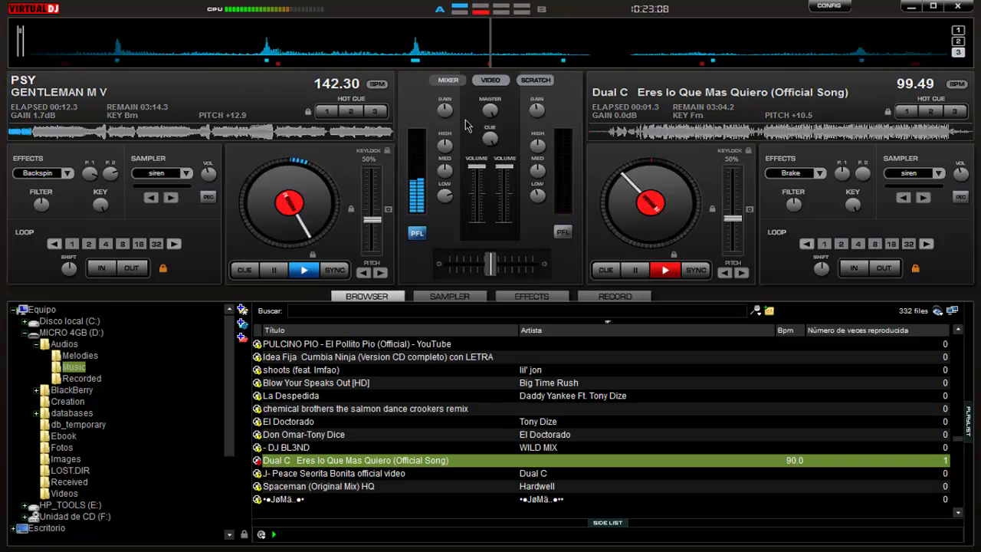
left_click_drag(446, 113, 445, 135)
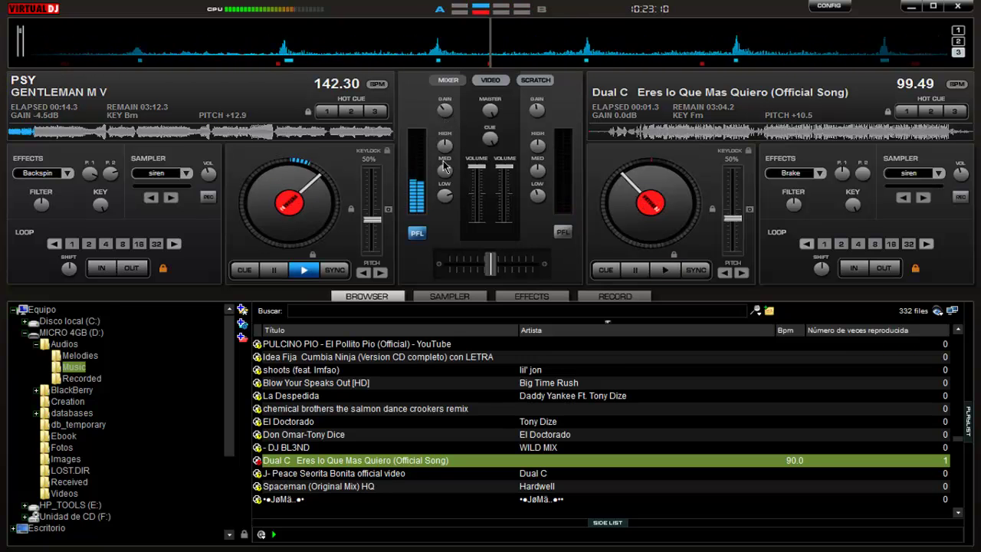
left_click_drag(445, 193, 440, 199)
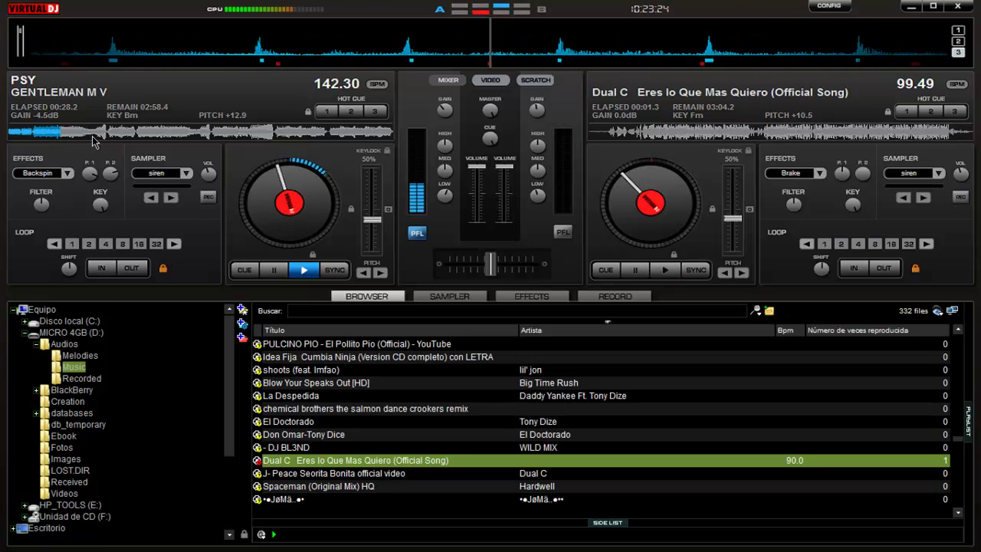
Move from Gentleman to the right deck's Dual C track using the Backspin effect, and skip ahead in that track.
key("space")
left_click(58, 173)
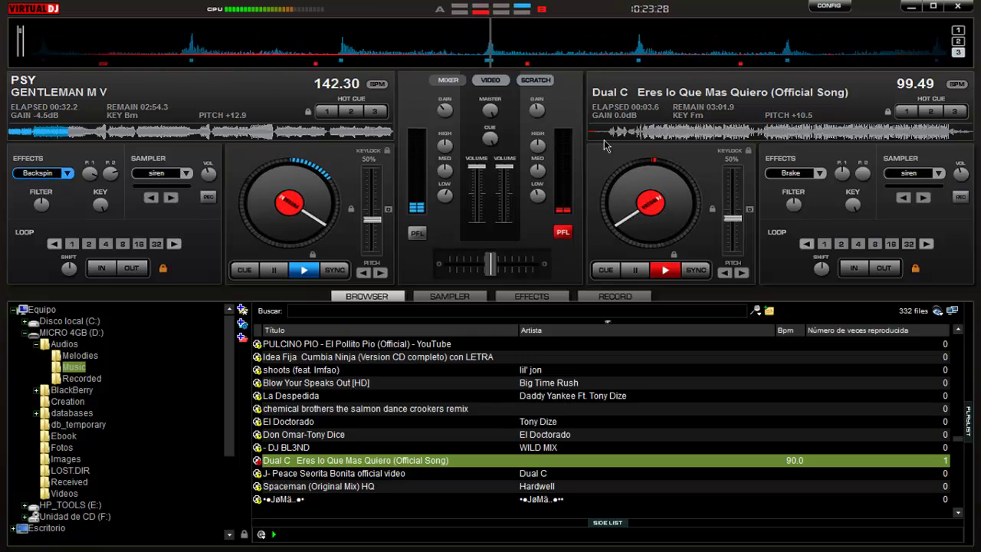
left_click(661, 135)
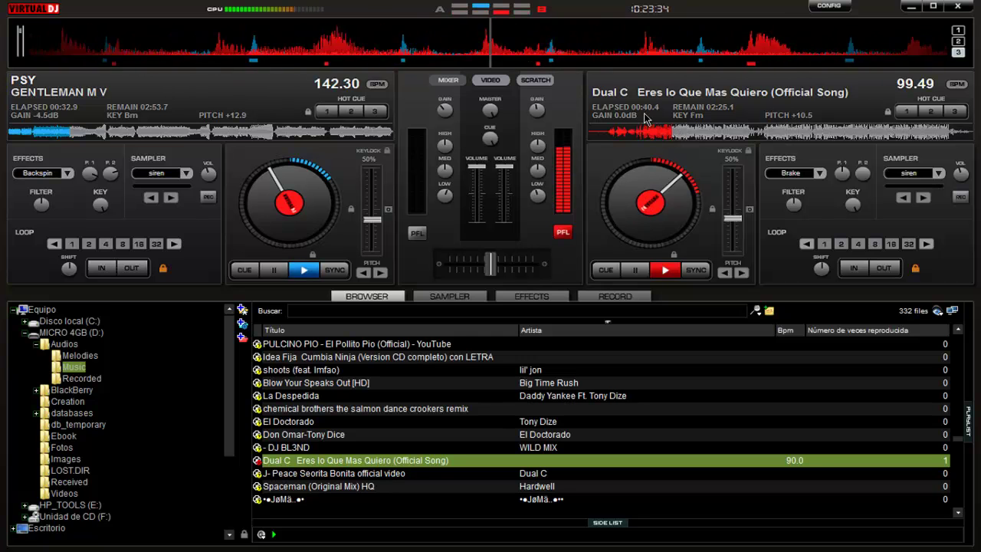
Search the music for "darte", load "Darte un beso (letra)" onto the left deck and clear the search.
left_click(369, 311)
type("da")
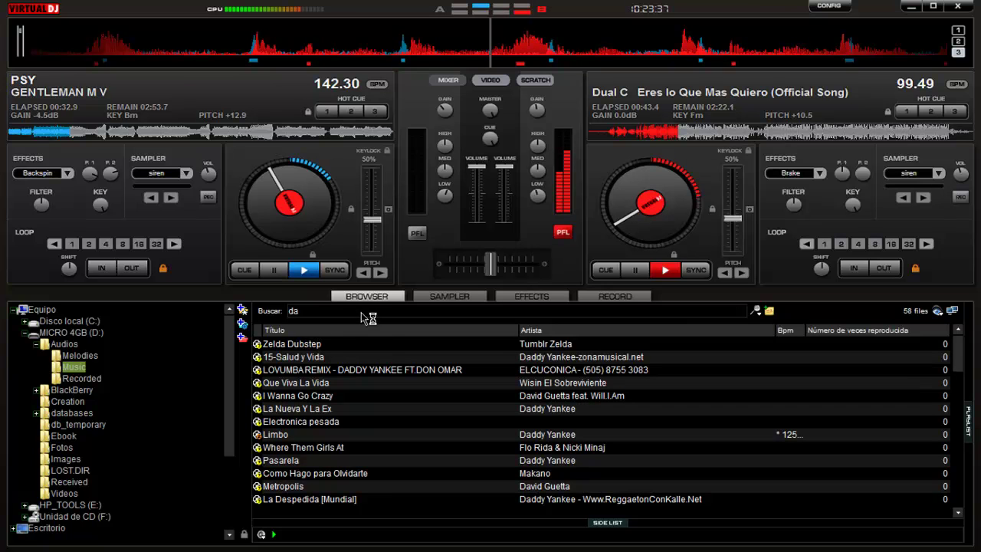
type("rte")
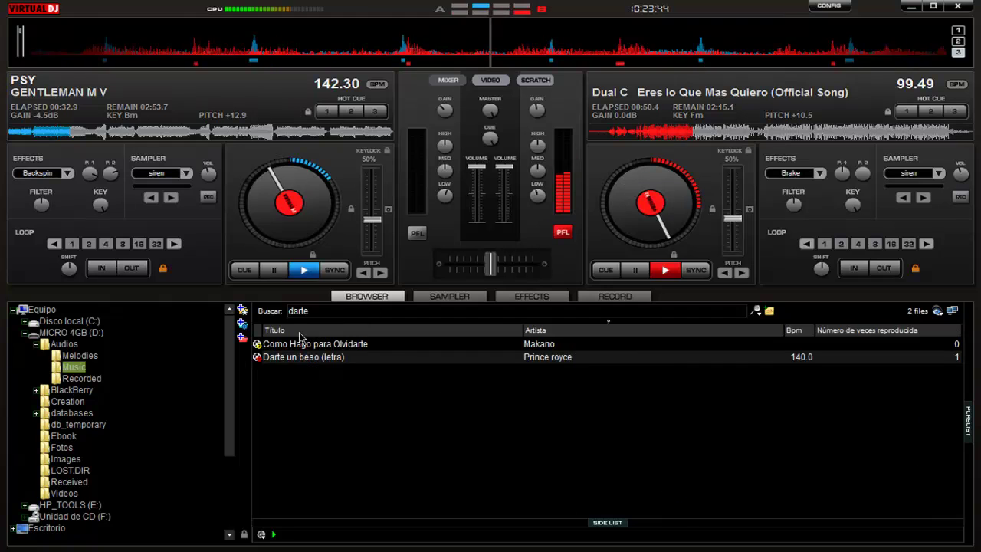
left_click_drag(235, 239, 238, 229)
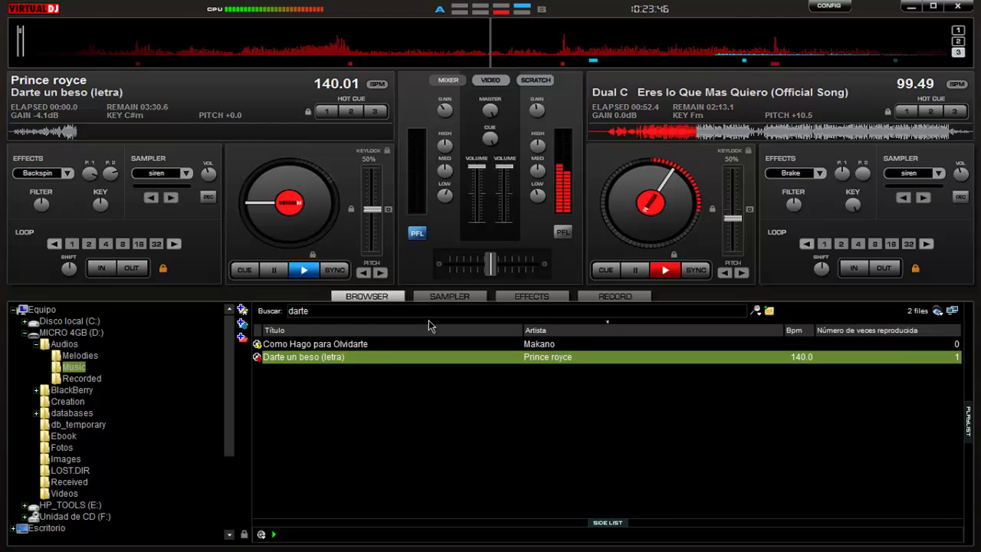
left_click(429, 315)
Pause the right deck and raise the left deck's pitch to +11.4 for a tempo of 156.00 BPM.
left_click(635, 270)
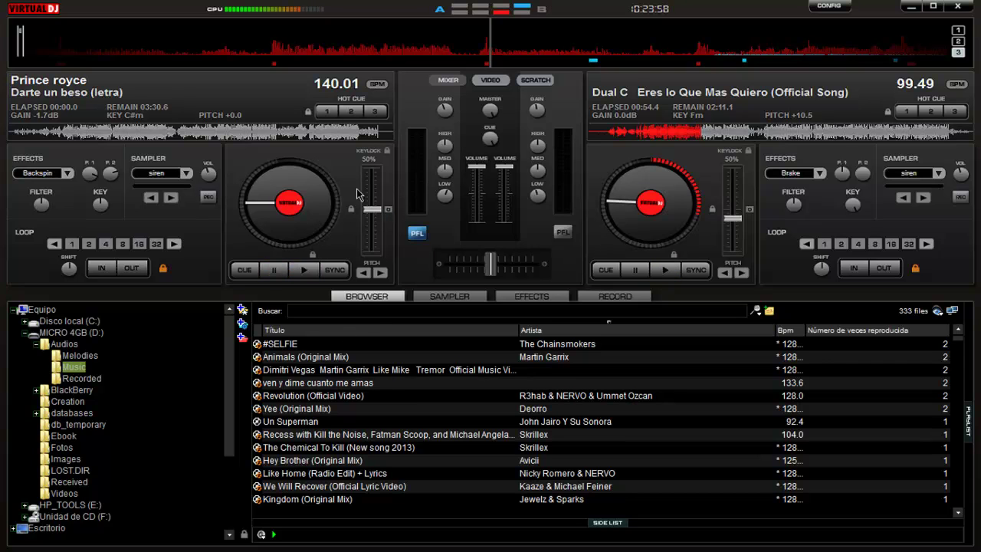
mouse_move(374, 214)
left_mouse_down()
mouse_move(374, 178)
mouse_move(376, 247)
mouse_move(375, 170)
mouse_move(376, 255)
mouse_move(371, 213)
mouse_move(375, 221)
left_mouse_up()
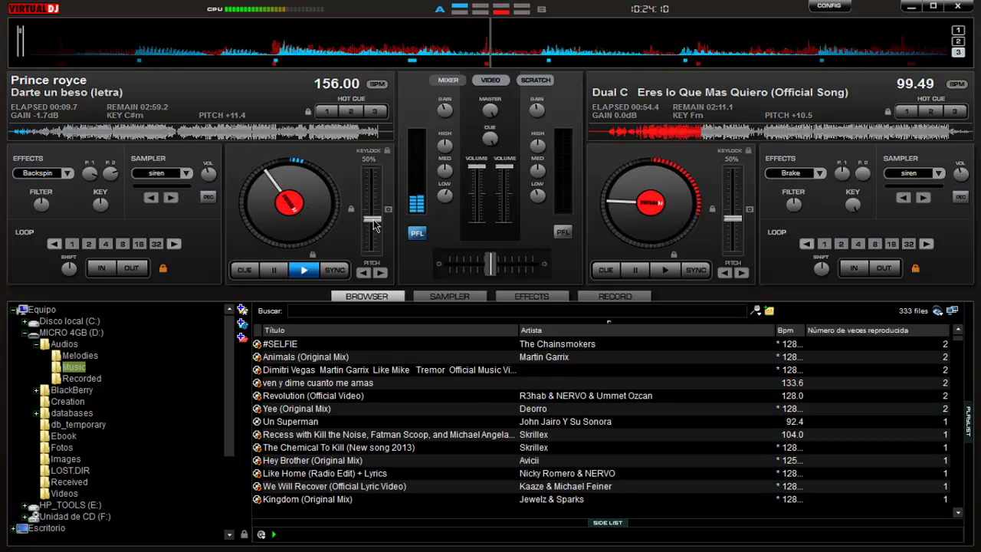
left_click(273, 269)
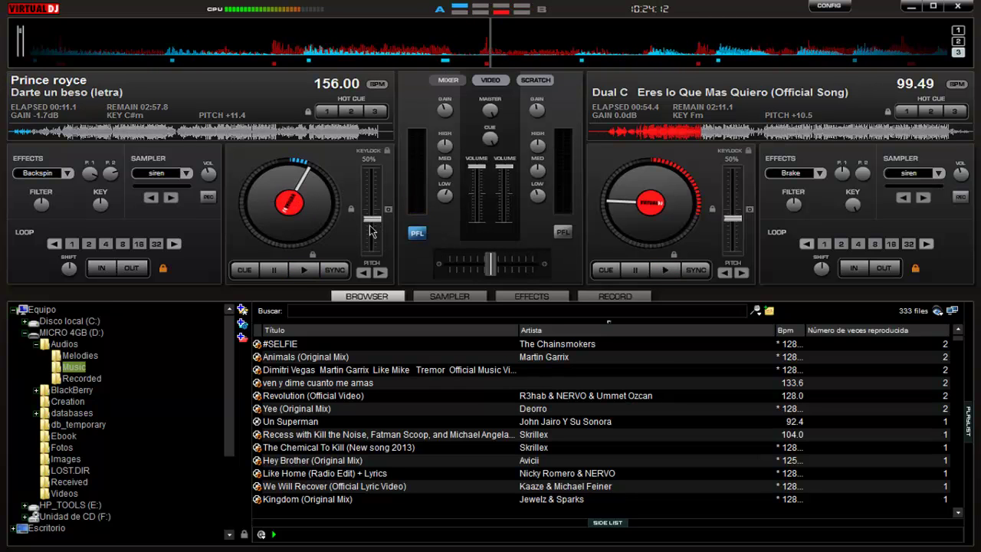
mouse_move(376, 225)
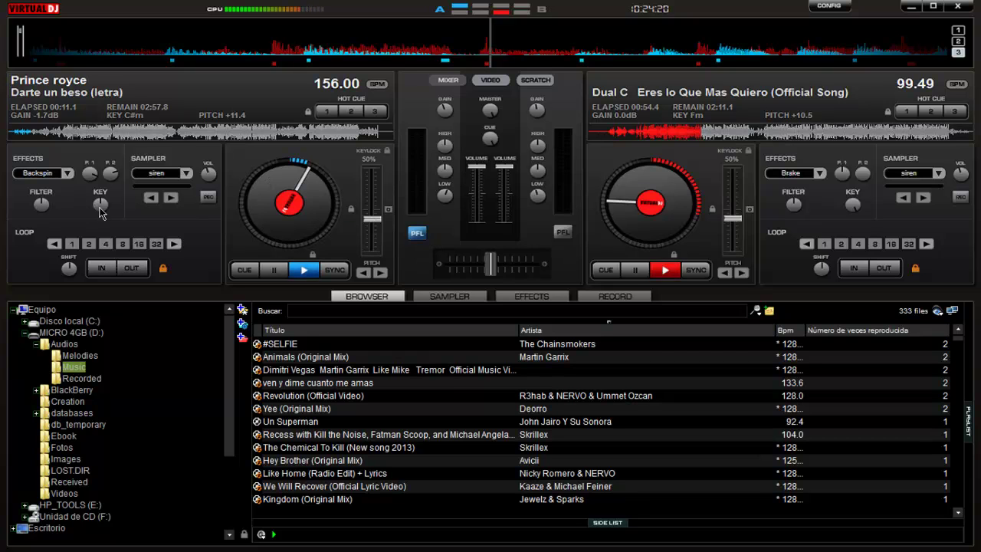
Shift the left deck's key up to Gm and skip ahead in "Darte un beso (letra)" to about 0:25.
left_click_drag(99, 206, 94, 170)
left_click(174, 175)
left_click(59, 135)
left_click(62, 138)
Switch to Chrome to compare with the Darte un beso chipmunk video, and return to Virtual DJ.
key("alt+Tab")
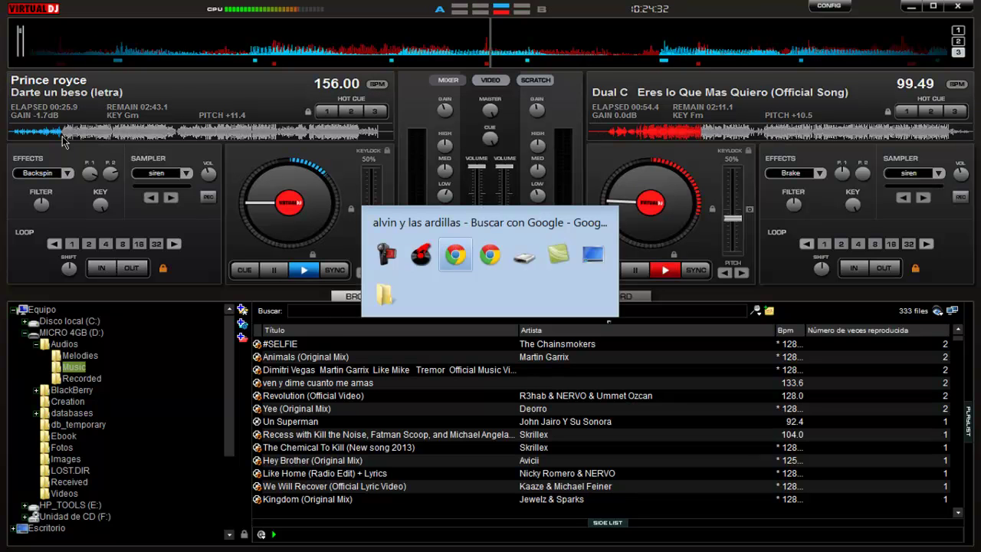
left_click(208, 8)
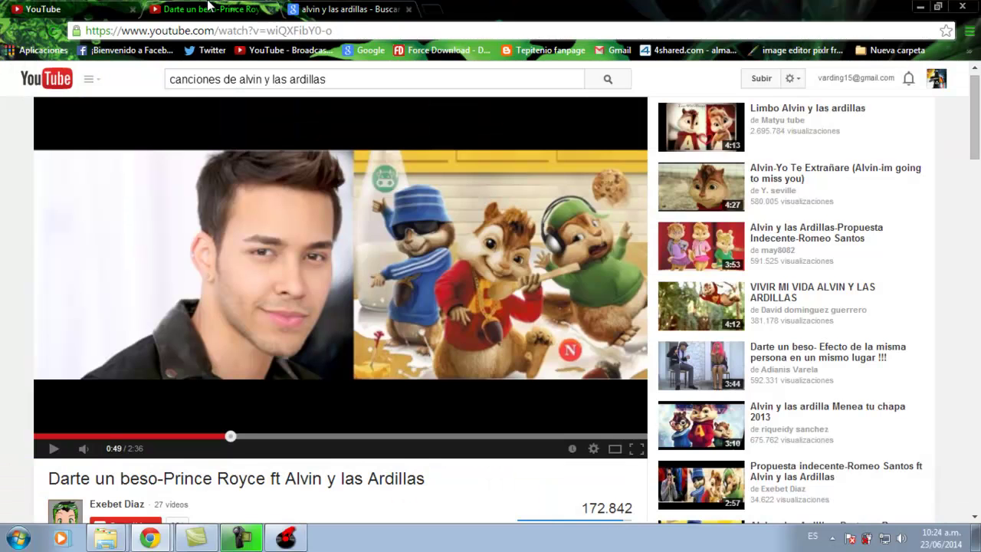
key("alt+Tab")
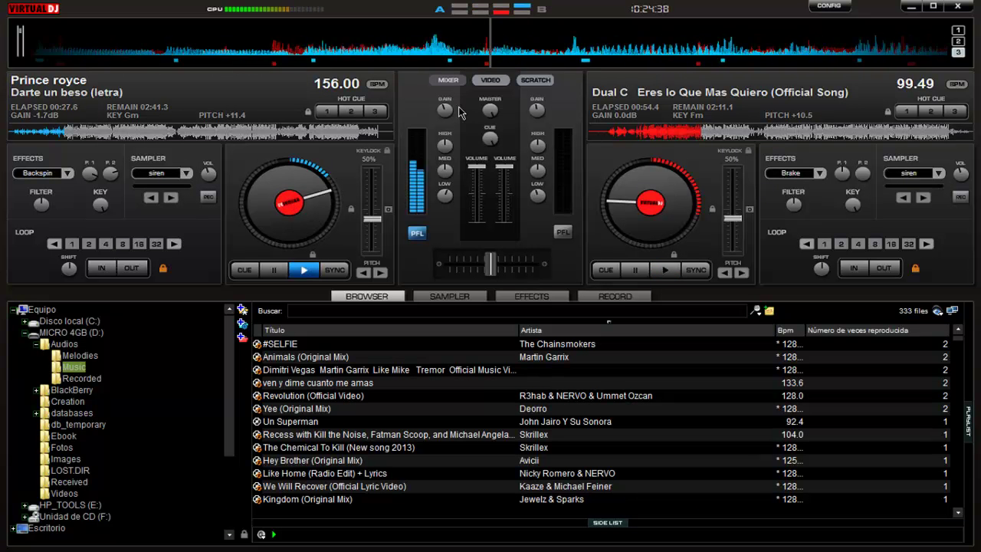
Equalize the left deck with reduced highs and mids, boosted lows, volume at about half and gain at -6.5 dB.
left_click_drag(447, 110, 447, 120)
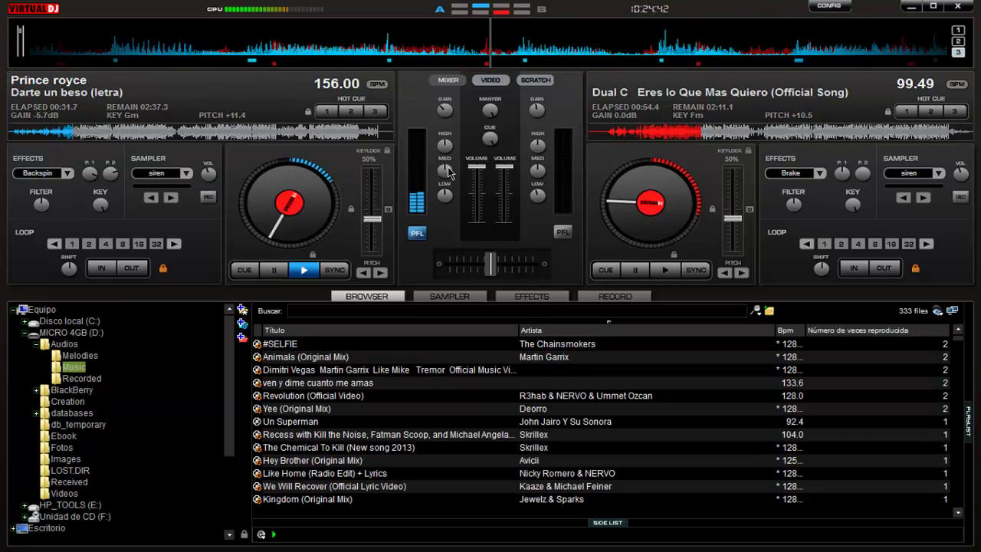
left_click_drag(447, 146, 444, 176)
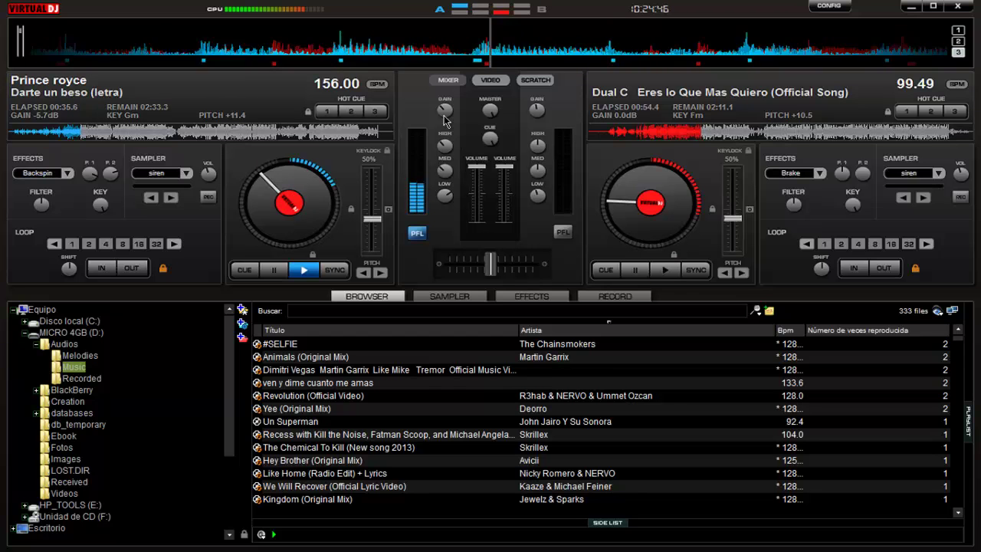
left_click_drag(446, 114, 450, 110)
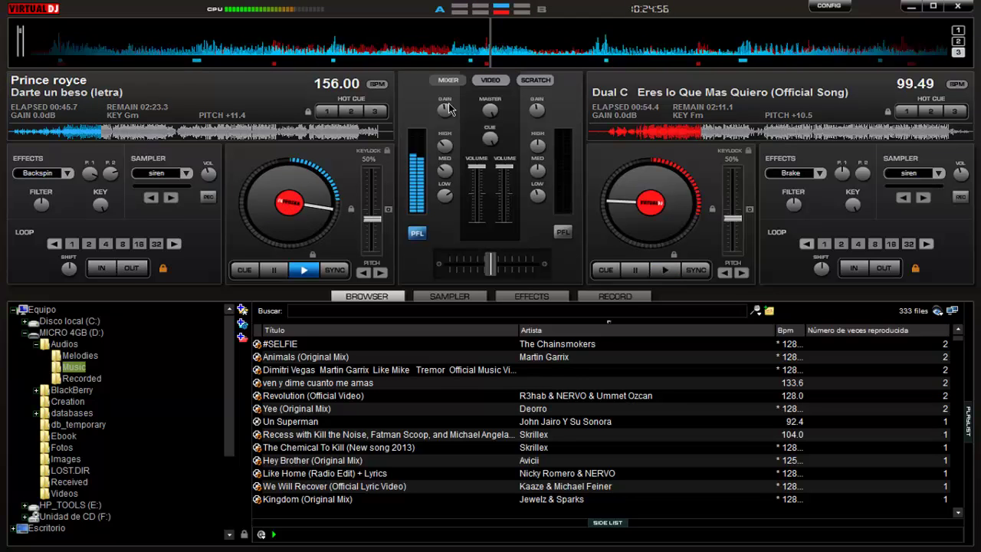
left_click_drag(477, 166, 482, 196)
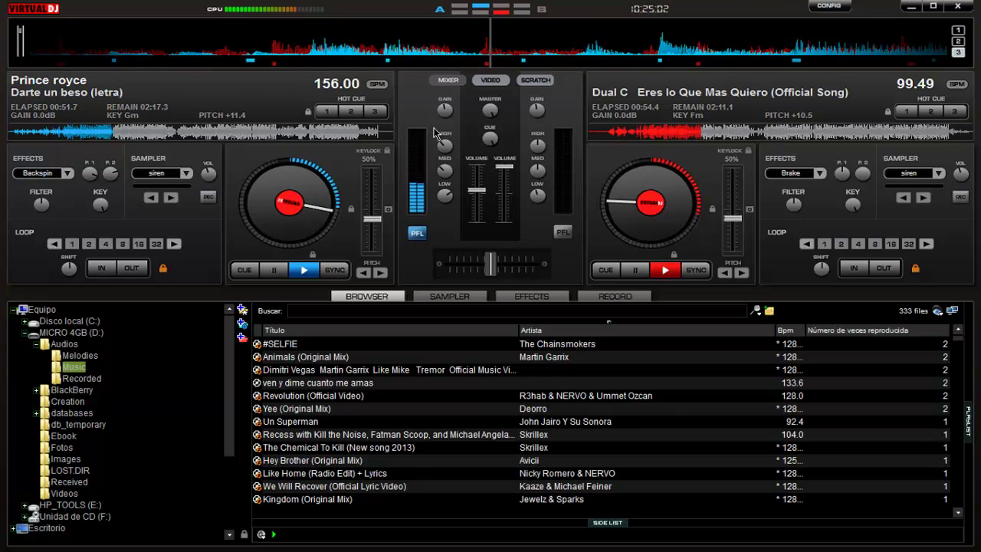
left_click_drag(442, 114, 443, 138)
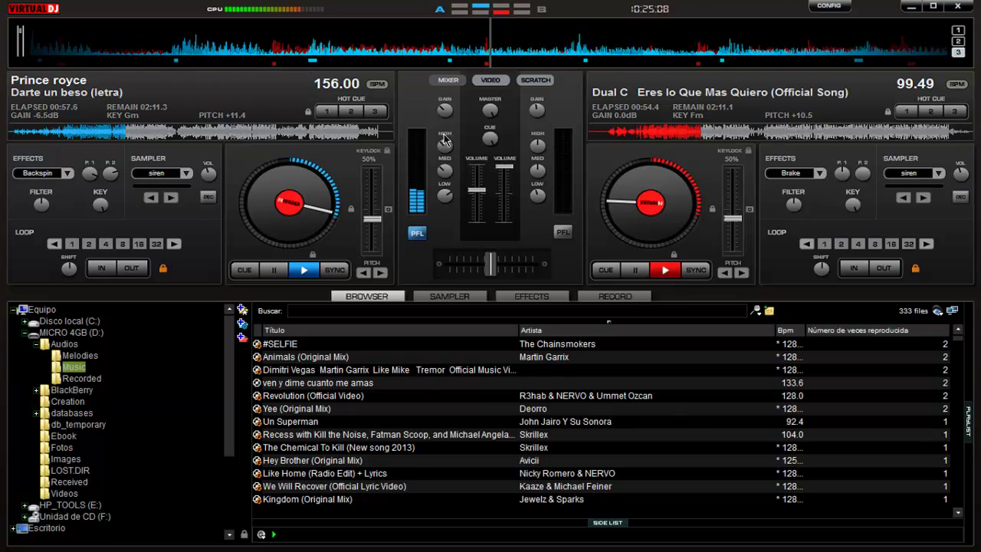
Load "ven y dime cuanto me amas" onto the right deck with pitch +11.4 and key Gm, and skip ahead in it.
left_click(379, 383)
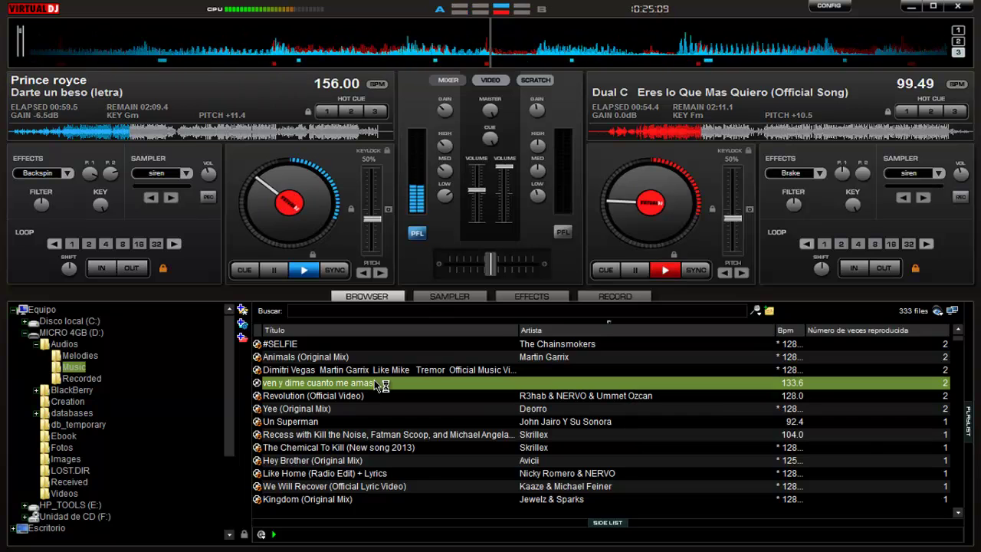
left_click_drag(692, 161, 689, 156)
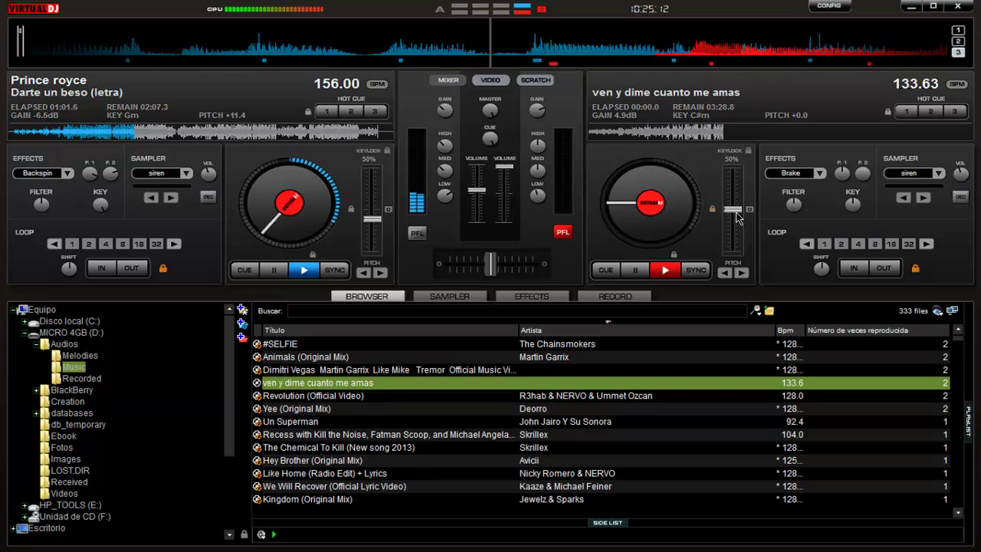
left_click_drag(733, 208, 734, 219)
left_click(851, 208)
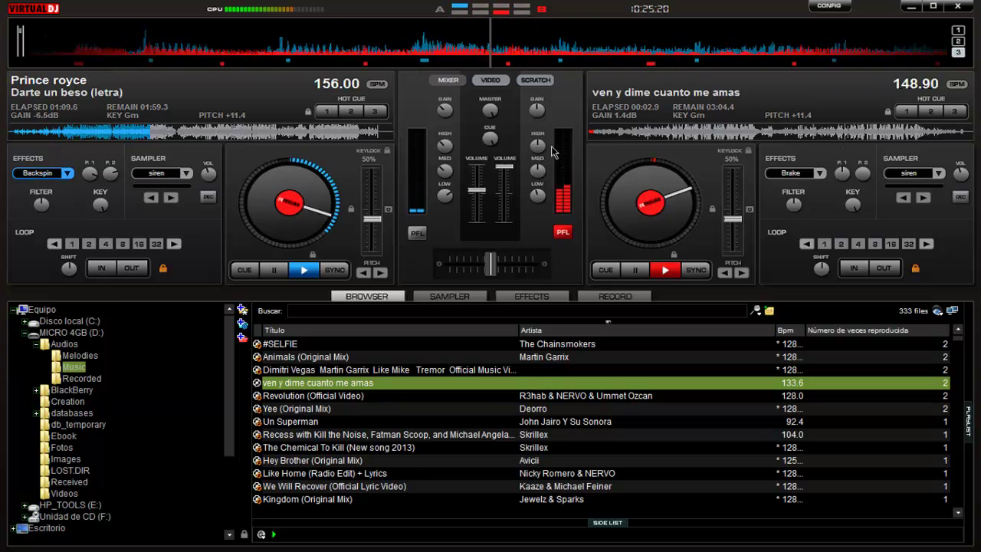
left_click(658, 133)
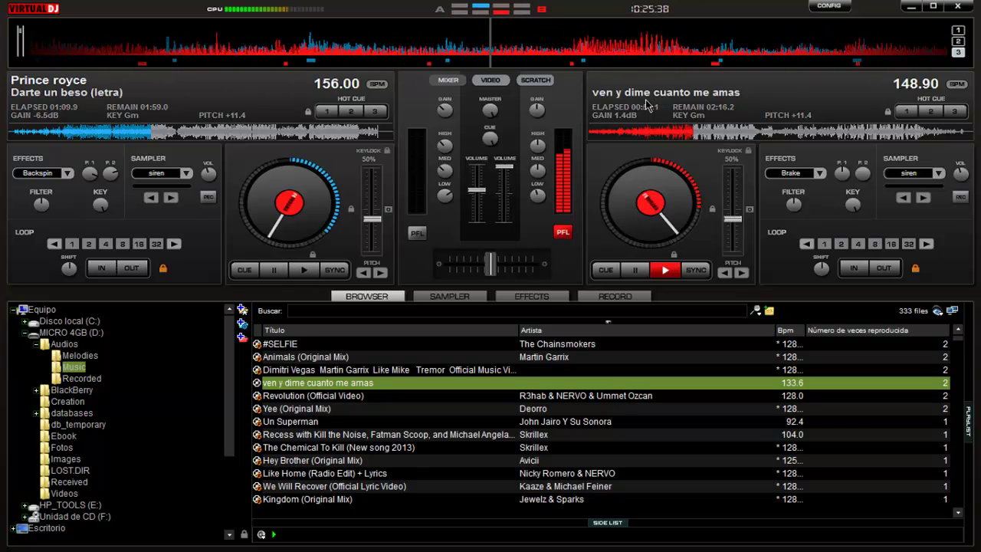
Switch to Chrome to view the Alvin y las Ardillas wallpaper image, and return to Virtual DJ.
key("alt+Tab")
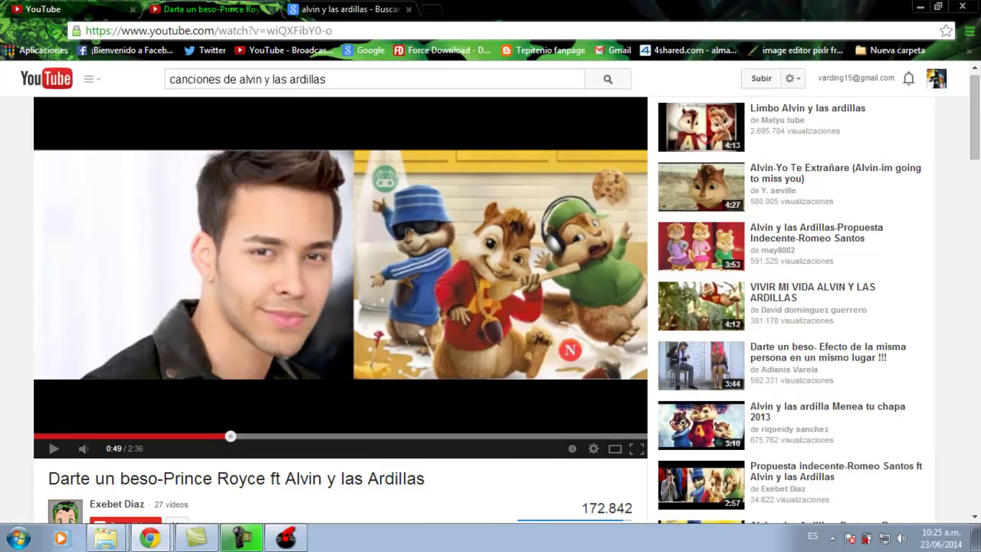
left_click(325, 7)
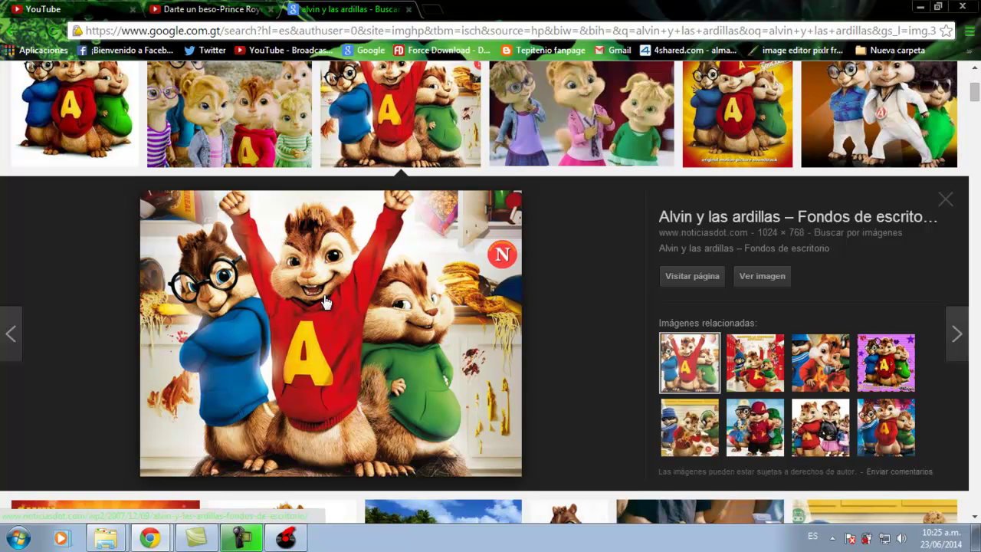
key("alt+Tab")
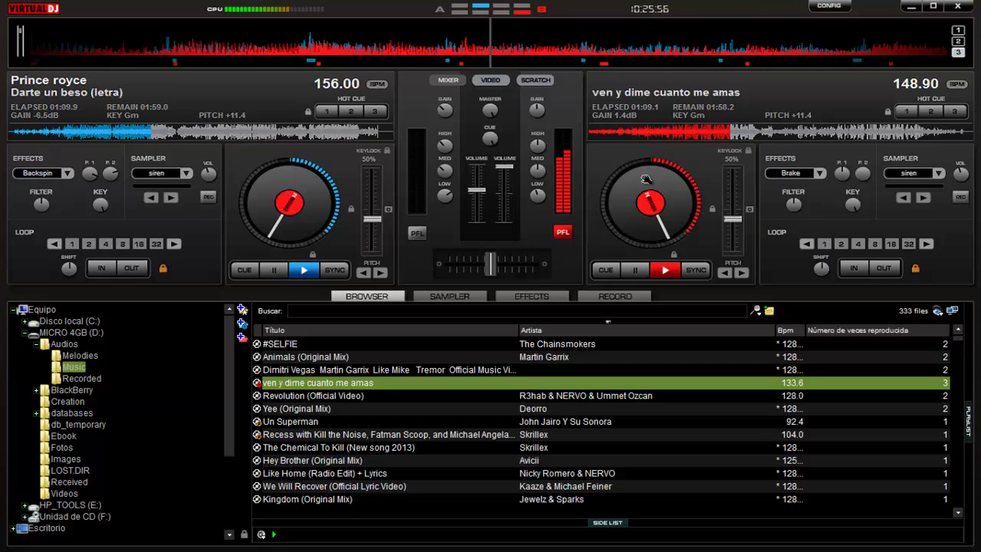
key("alt+Tab")
key("alt+Tab")
key("alt+Tab")
key("alt+Tab")
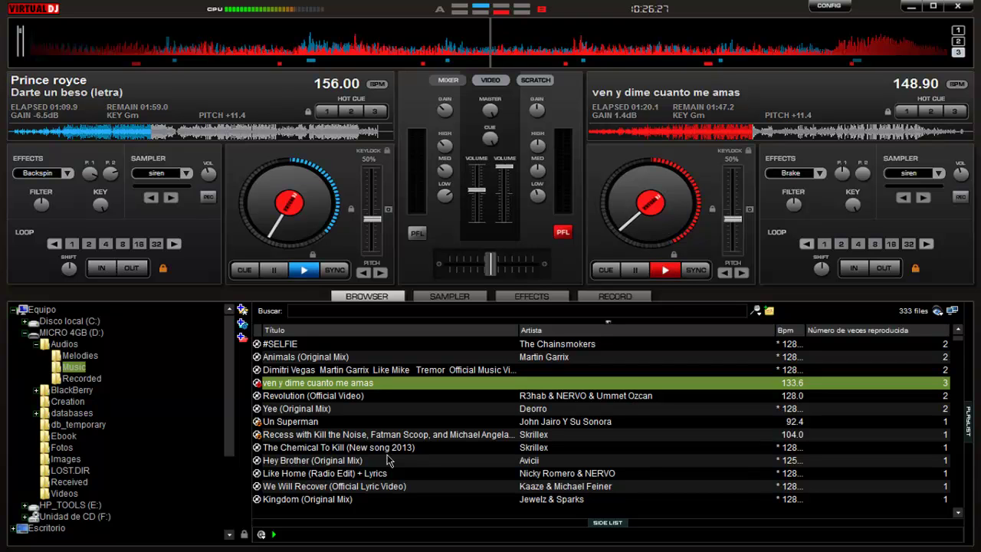
key("alt+Tab")
key("alt+Tab")
key("alt+Tab")
key("alt+Tab")
key("alt+Tab")
key("alt+Tab")
key("alt+Tab")
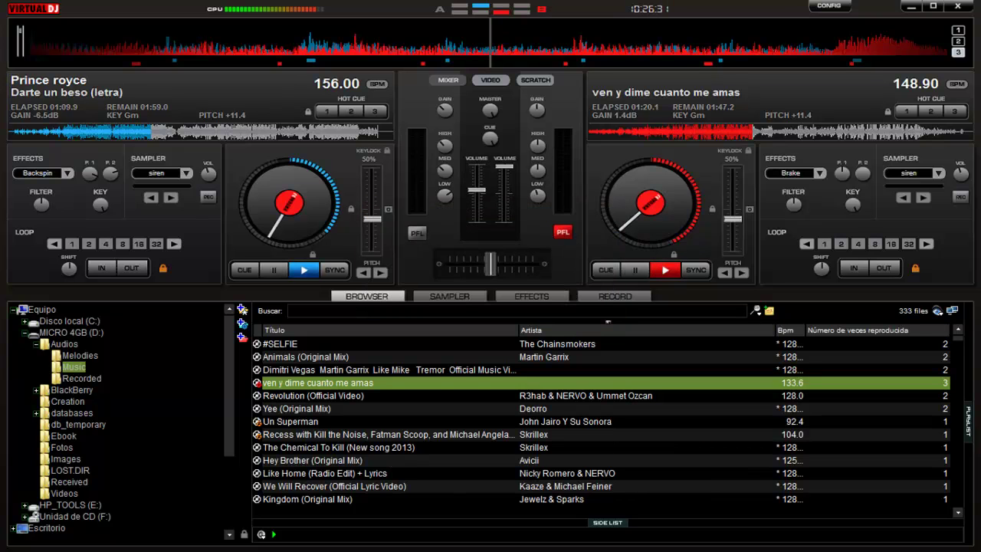